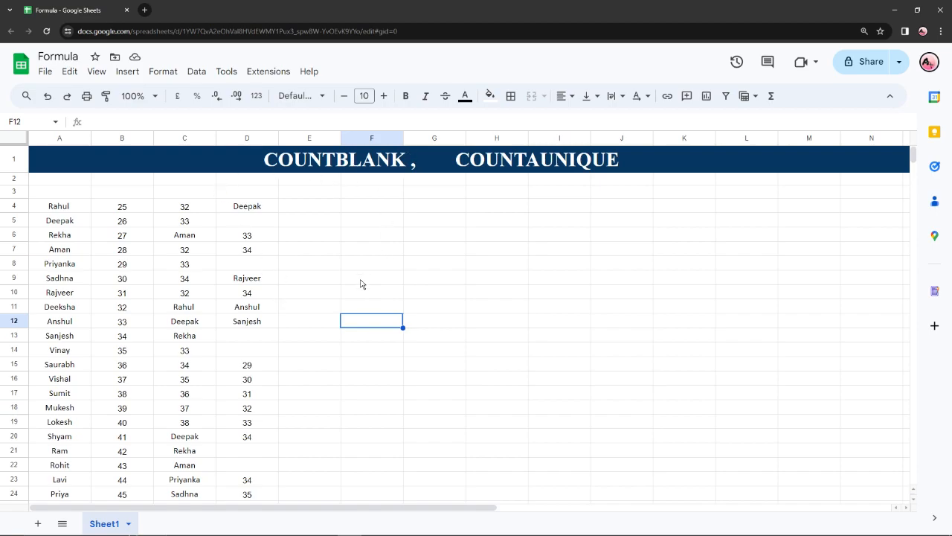
- Count the blank cells of D4:D65 in cell E7 with the COUNTBLANK function
click(325, 248)
text(=countblank)
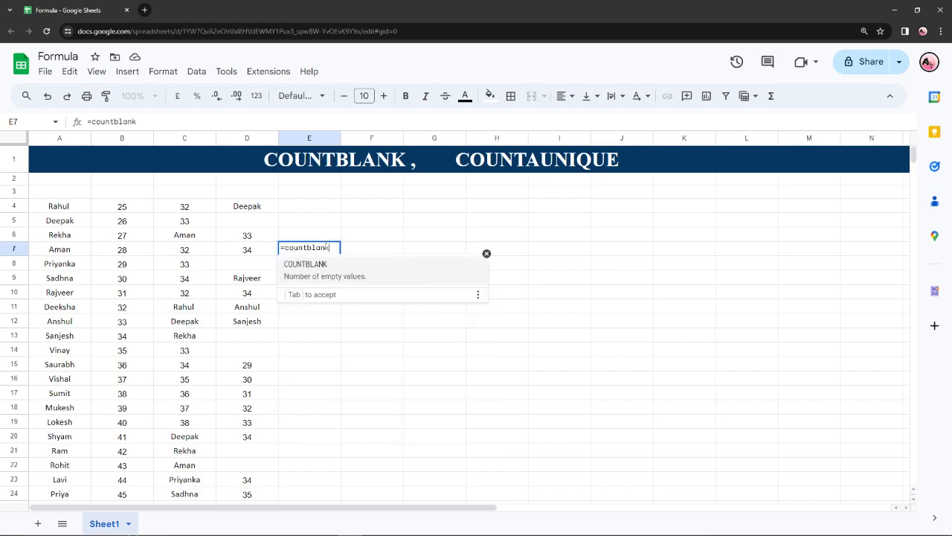
click(350, 272)
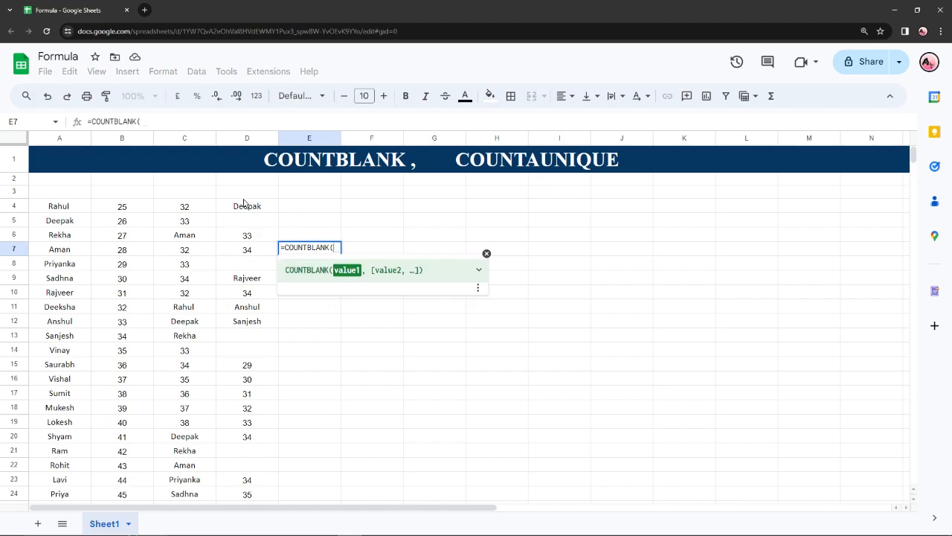
drag(244, 206, 257, 423)
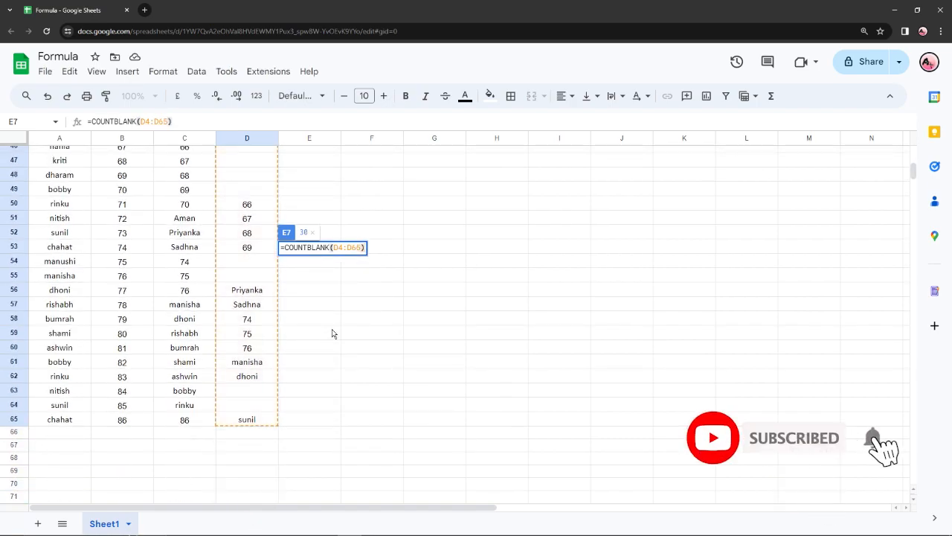
key(Return)
scroll(355, 186, up, 3)
click(323, 253)
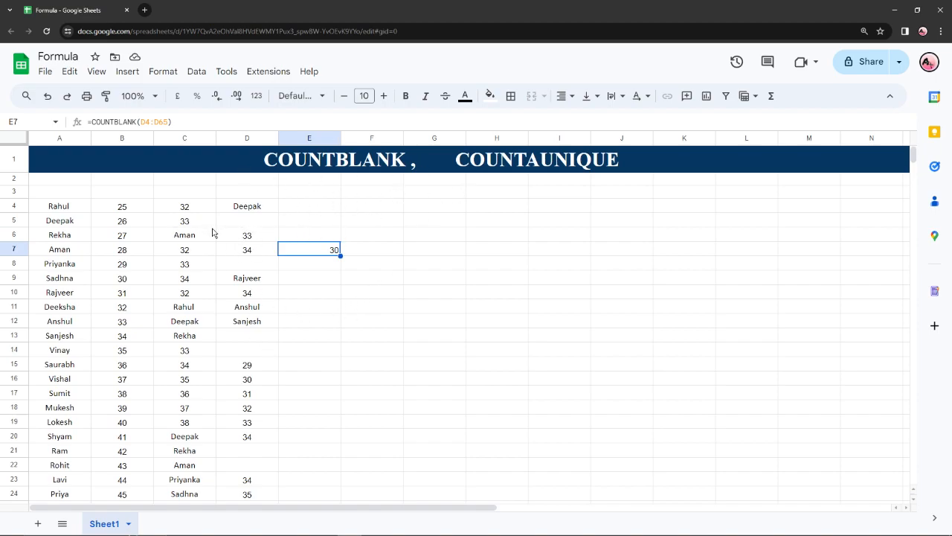
- Count the filled cells of D4:D65 in cell F7 with the COUNTA function
click(375, 252)
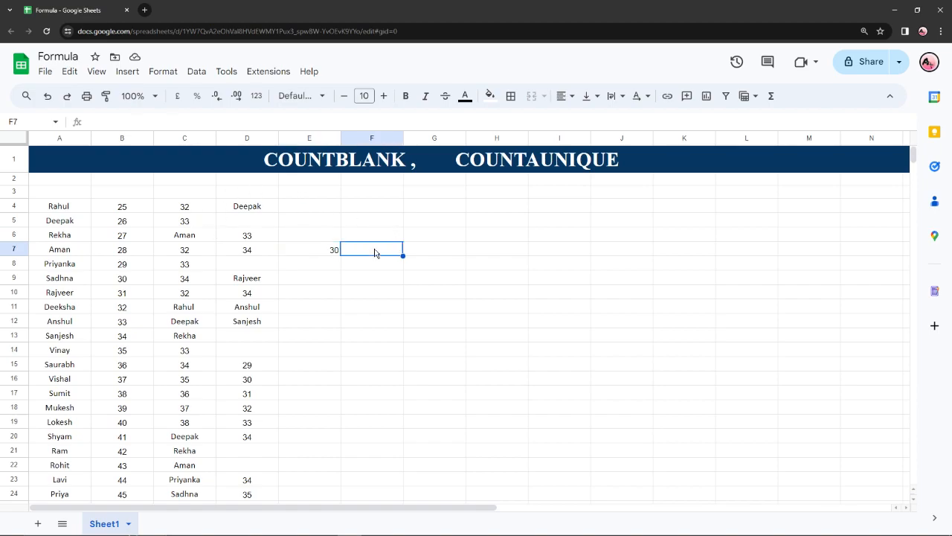
text(=c)
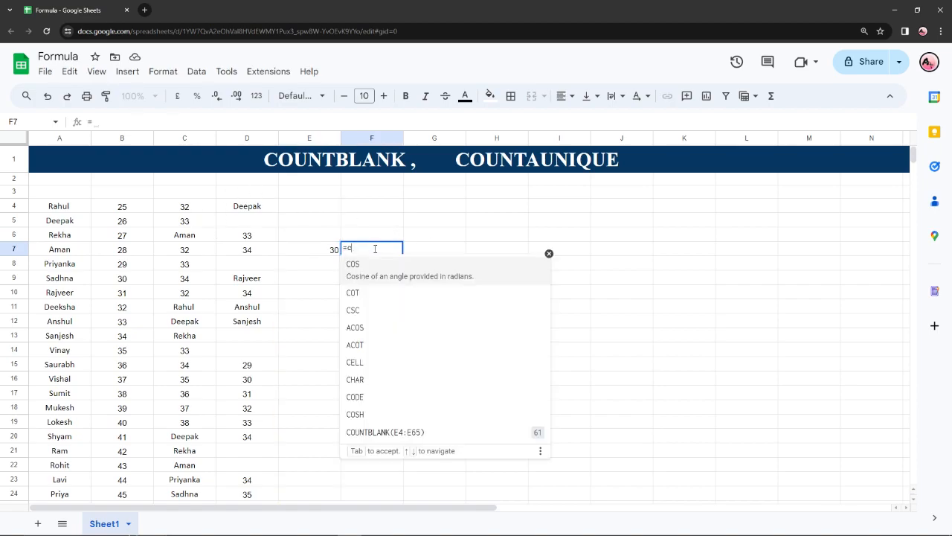
text(ounta)
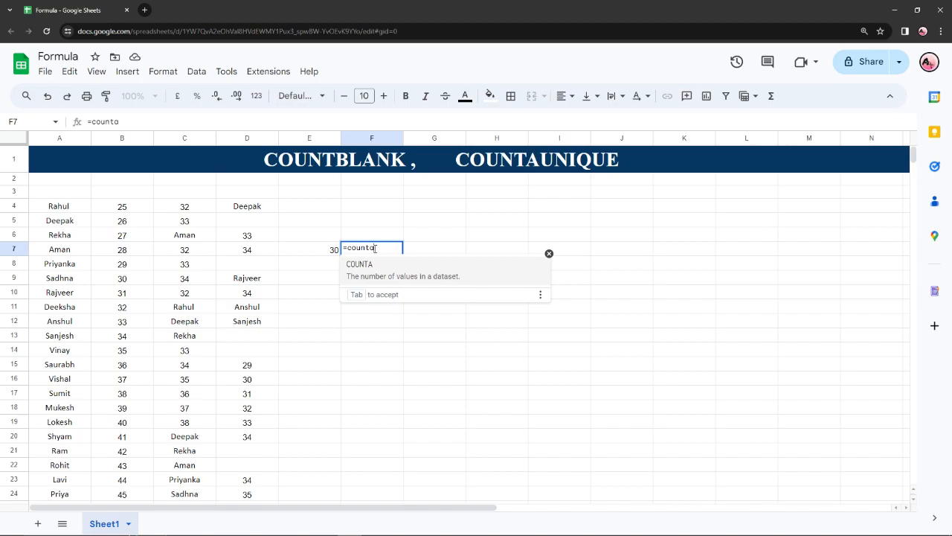
click(361, 269)
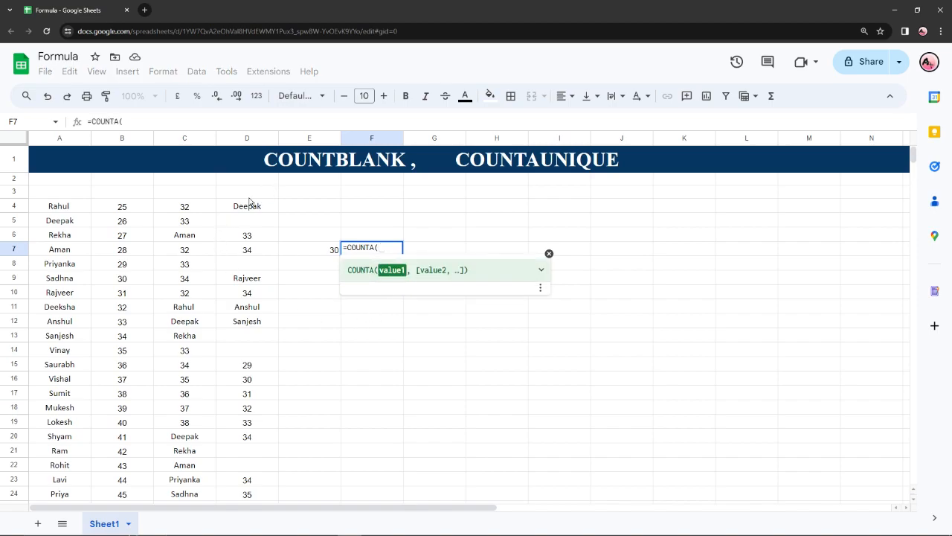
drag(247, 205, 270, 407)
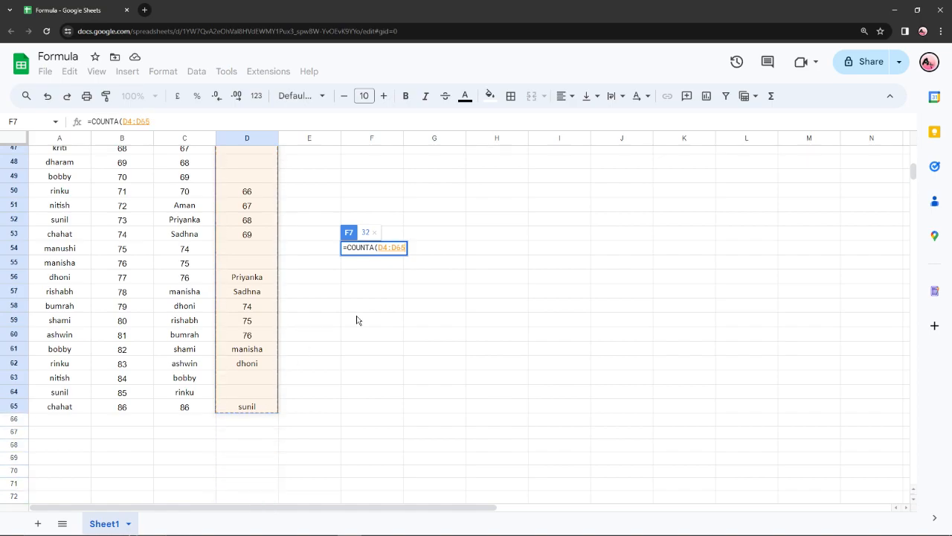
text())
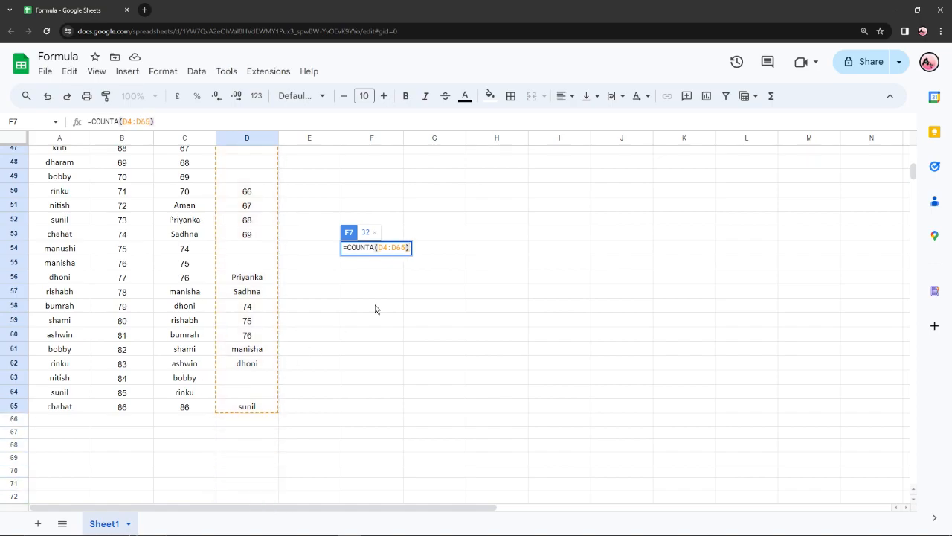
key(Return)
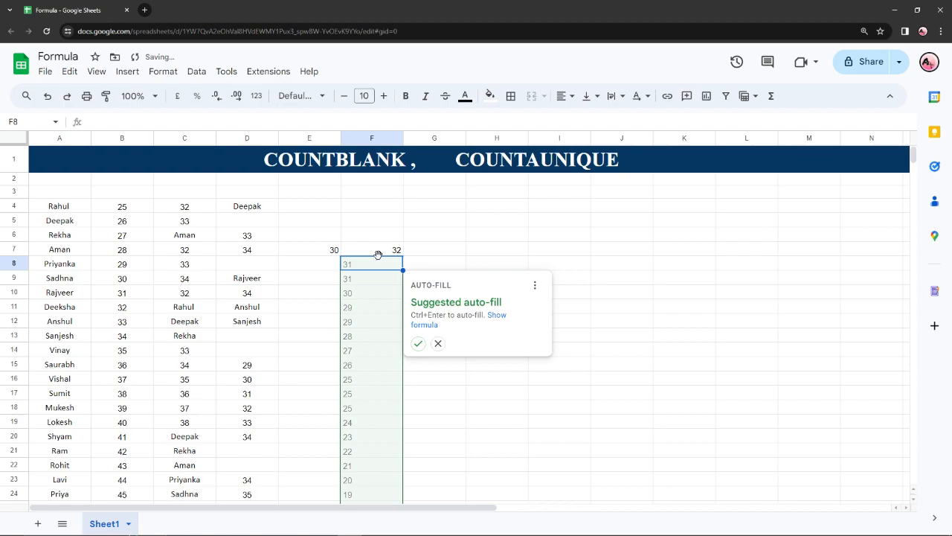
click(372, 248)
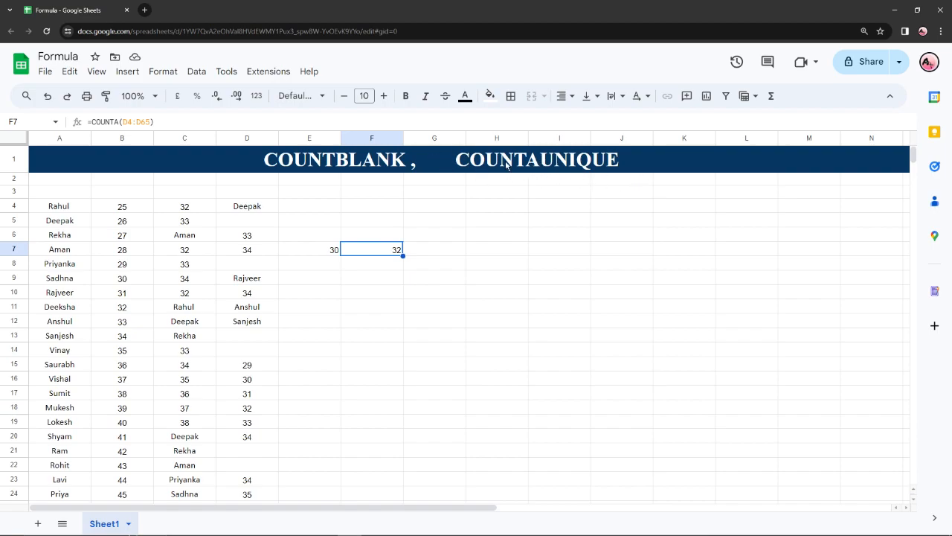
click(537, 250)
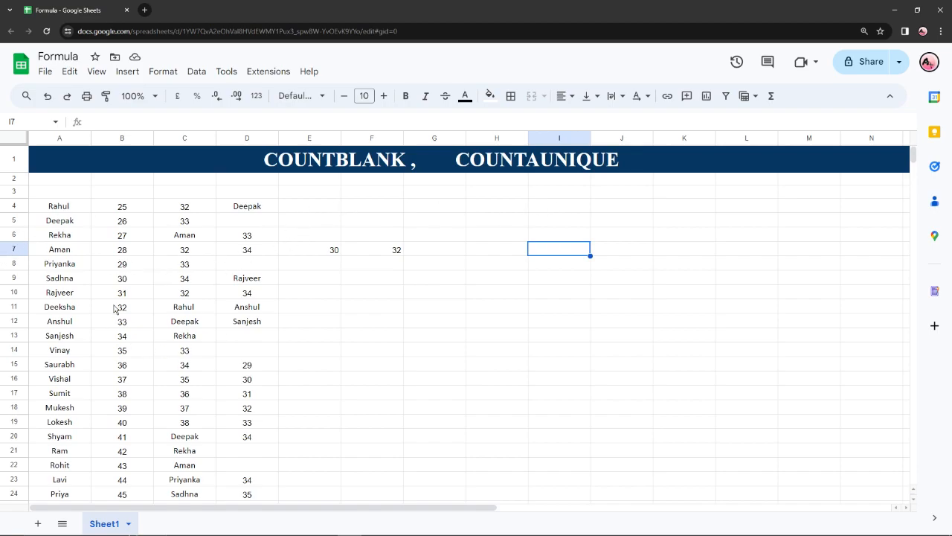
scroll(122, 302, down, 1)
scroll(127, 257, up, 1)
- Fill cells G6 to G12 with the sample numbers 2, 2, 1, 1, 3, 4 and 3
click(441, 237)
text(2)
key(Return)
text(2)
key(Return)
text(1)
key(Return)
text(1)
key(Return)
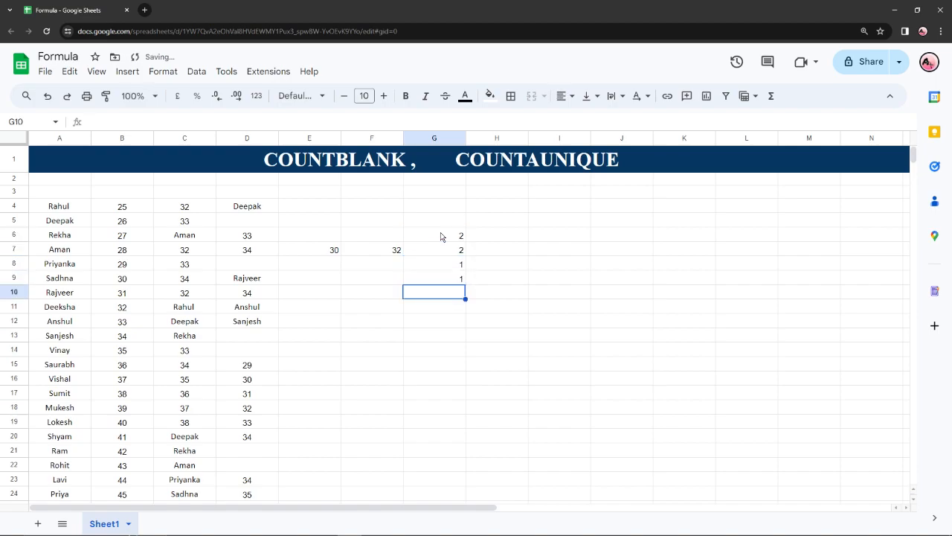
text(3)
key(Return)
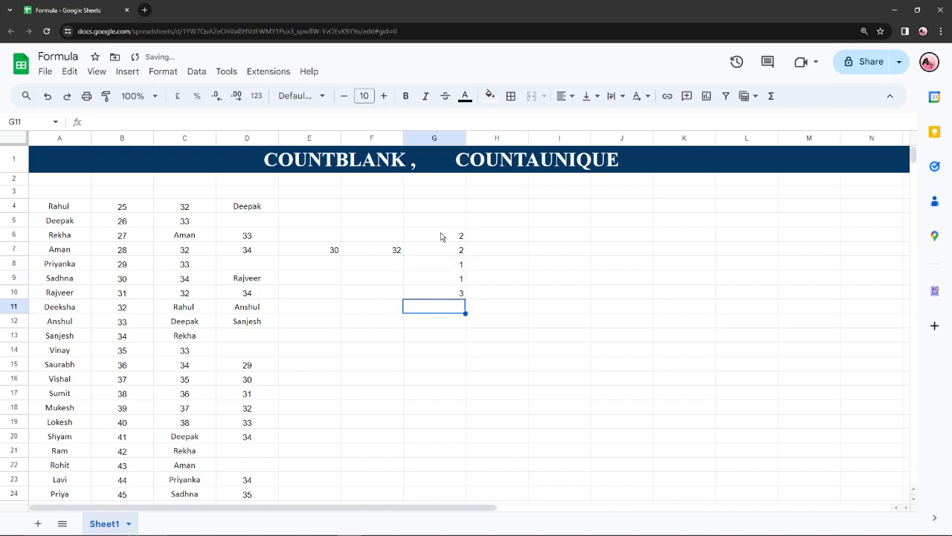
key(Down)
text(3)
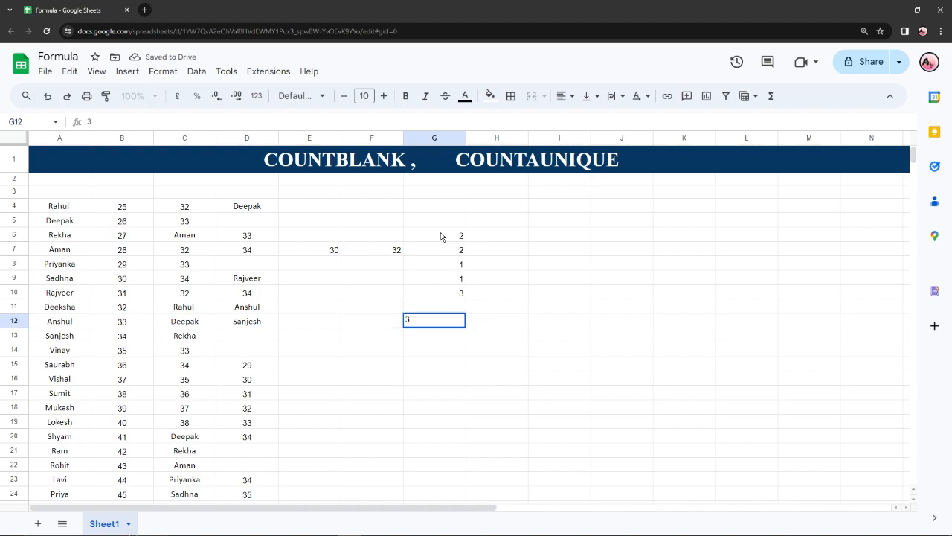
key(Up)
text(4)
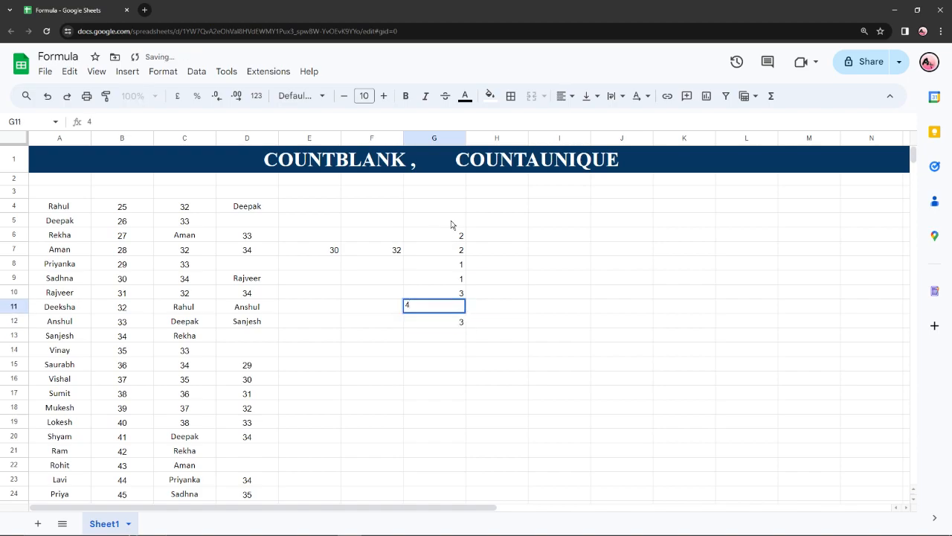
click(496, 238)
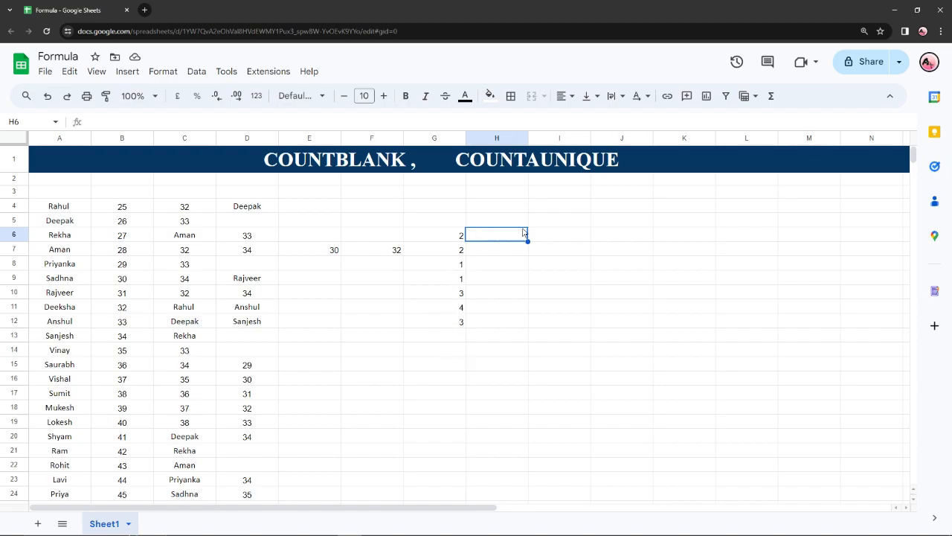
- Count the numeric values of G6:G12 in cell I6 with the COUNT function
click(548, 237)
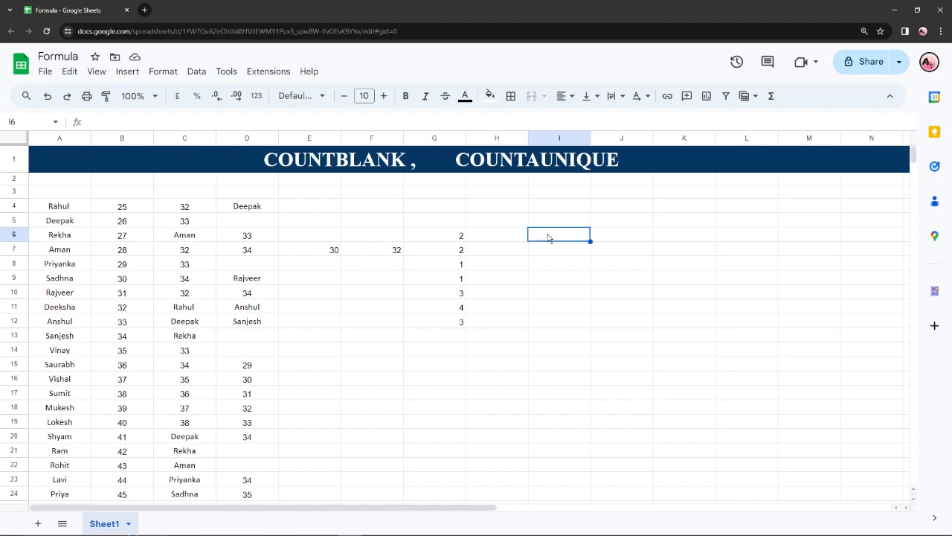
text(=)
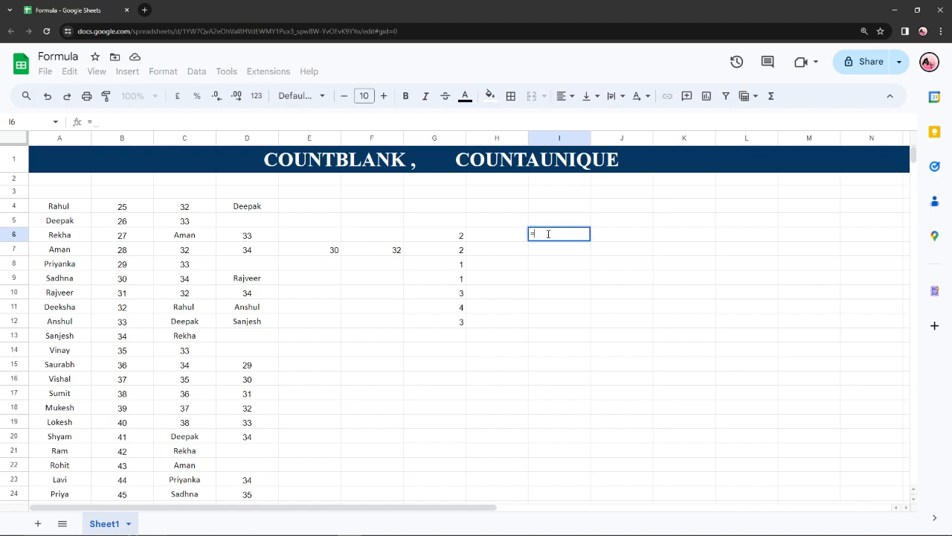
text(coun)
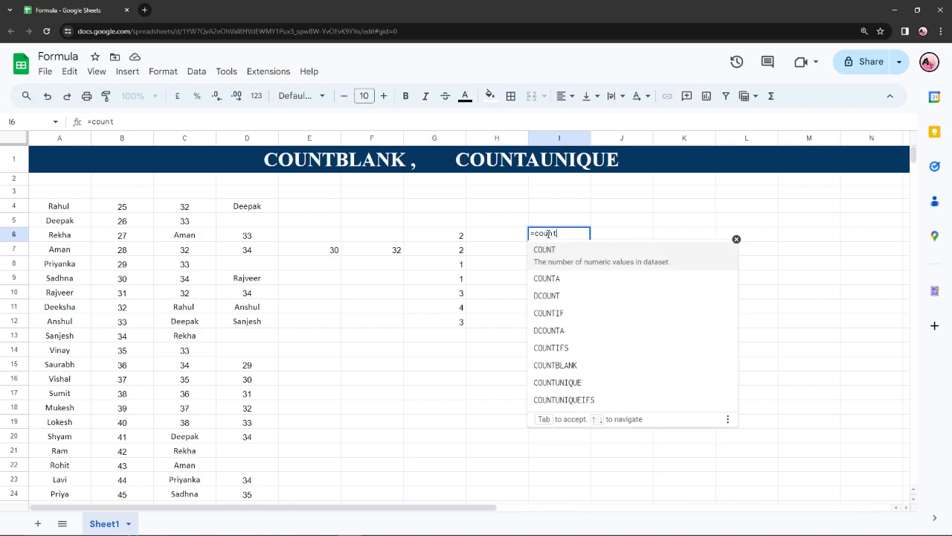
text(t)
click(579, 264)
drag(450, 238, 444, 316)
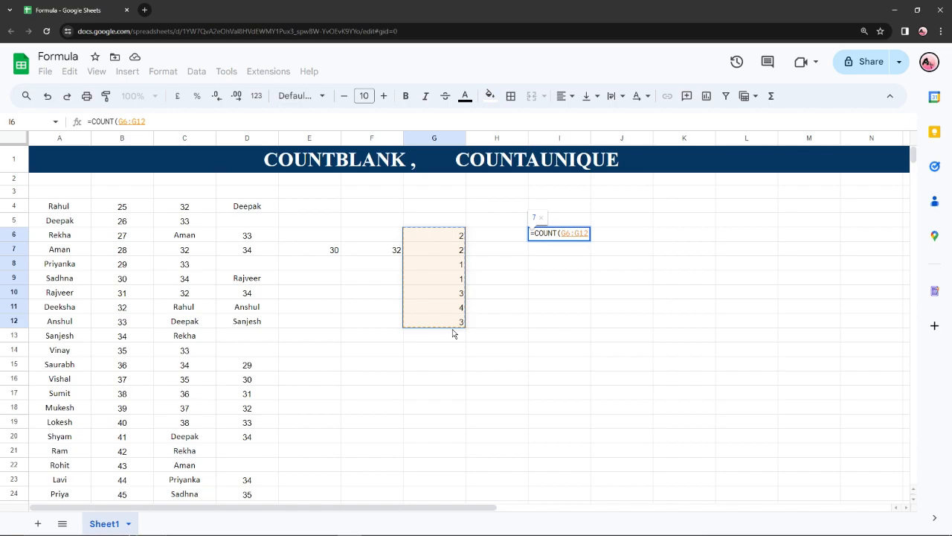
key(Return)
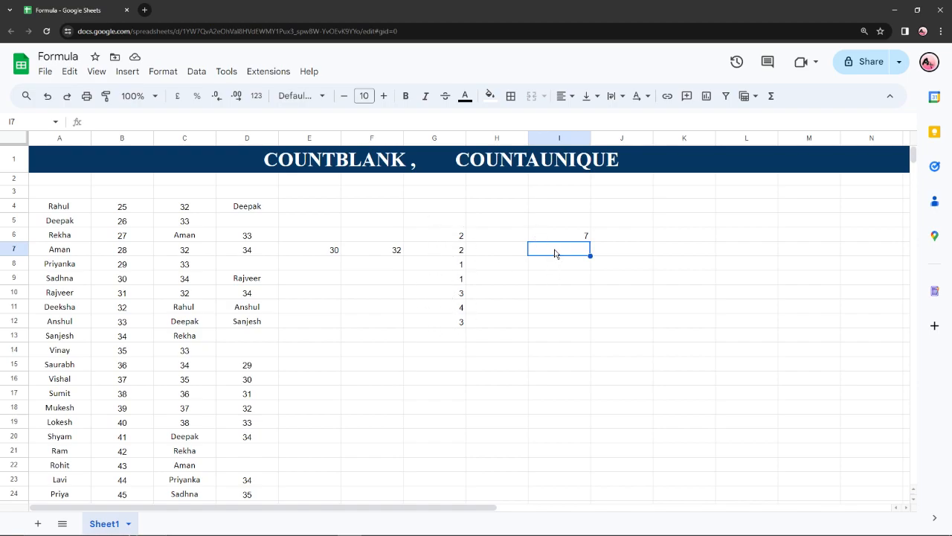
- Count the distinct values of G6:G12 in cell I7 with the COUNTUNIQUE function
text(=)
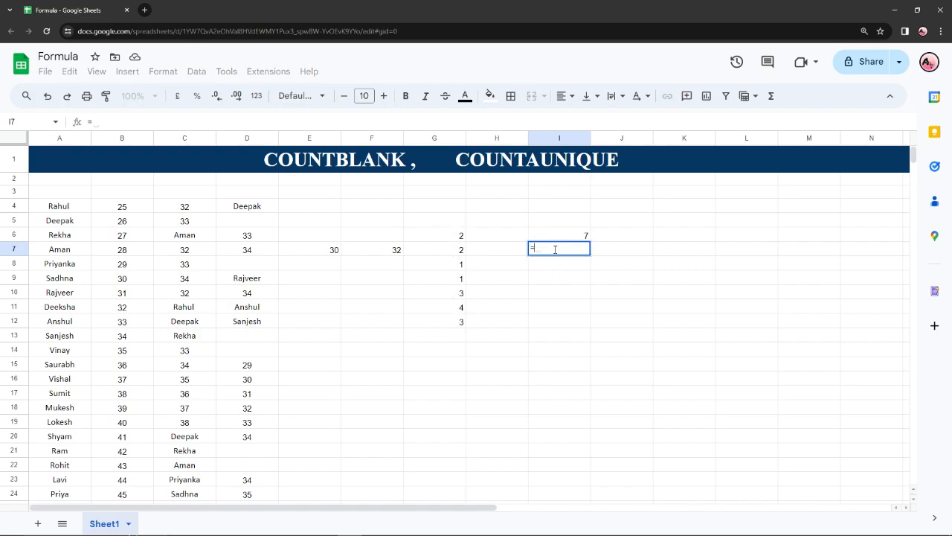
text(countu)
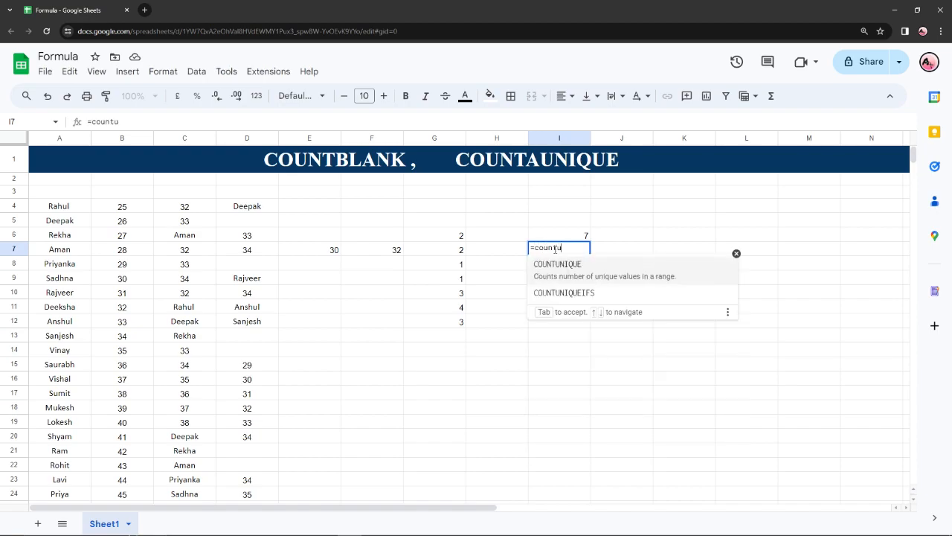
text(n)
click(556, 266)
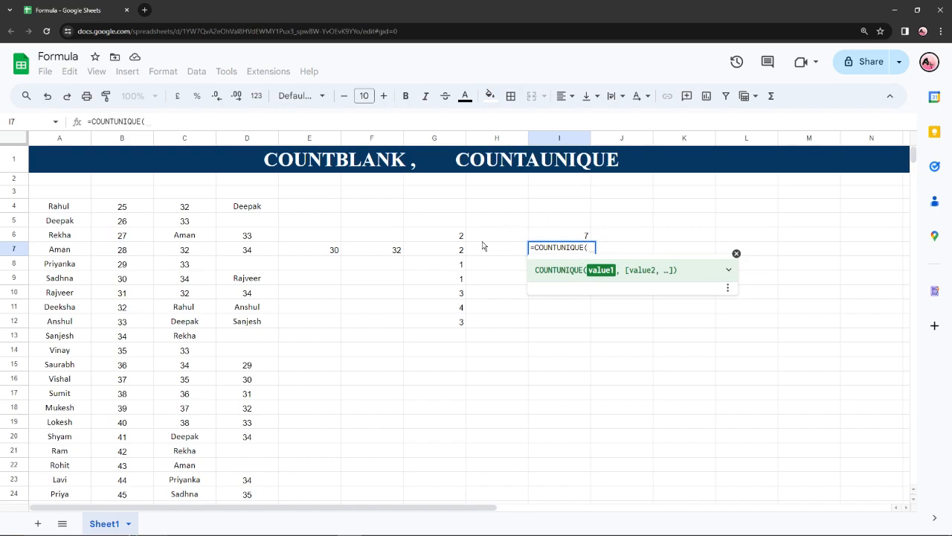
drag(435, 236, 444, 331)
drag(445, 332, 444, 332)
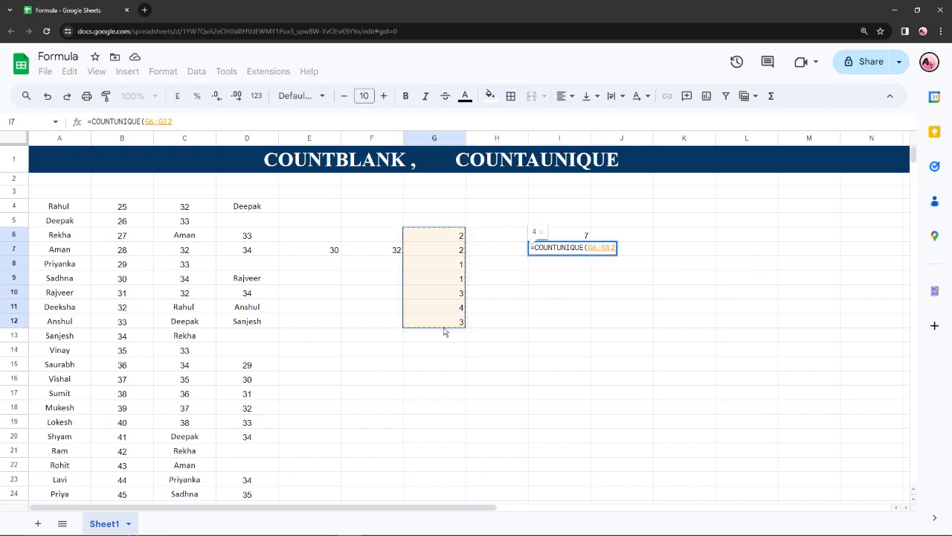
key(Return)
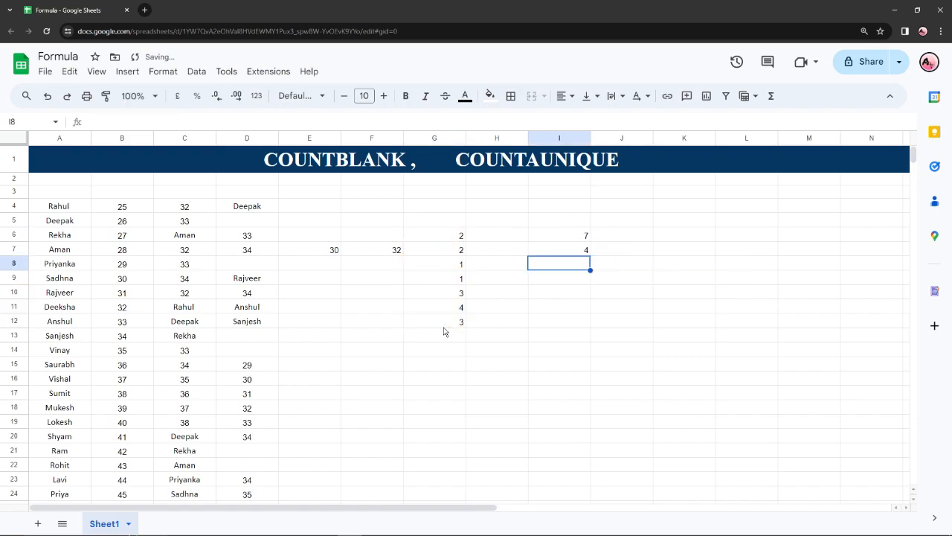